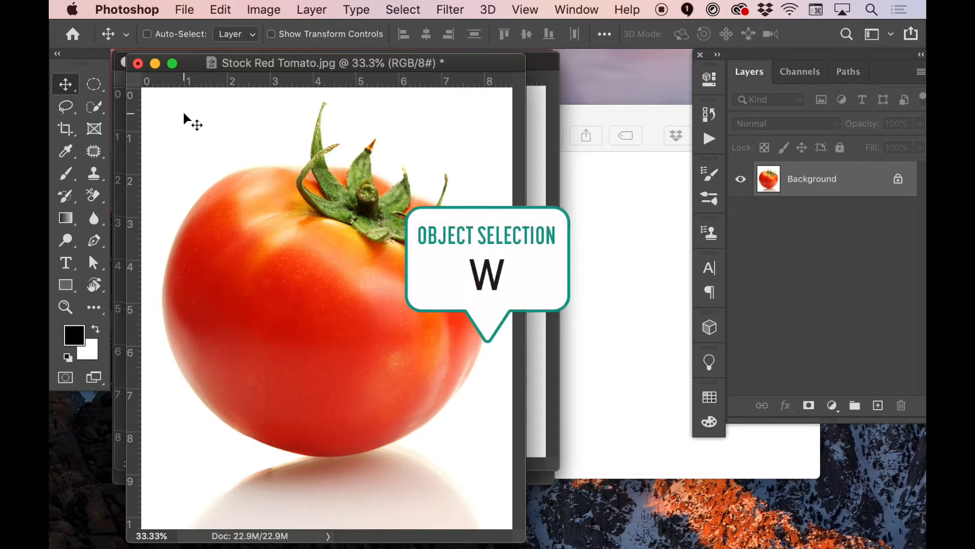
# Select the whole tomato with the Object Selection tool in Rectangle mode
pyautogui.press('w')
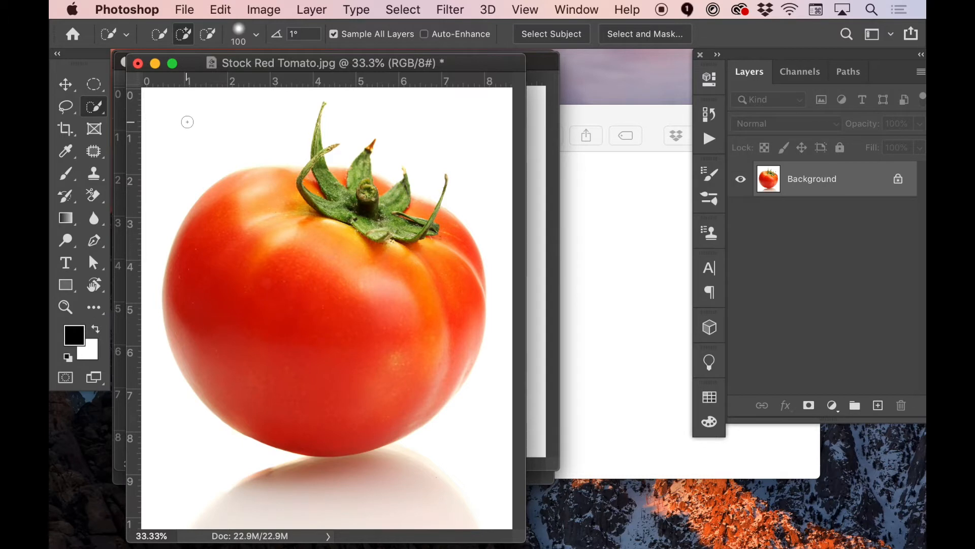
pyautogui.hotkey('shift', 'w')
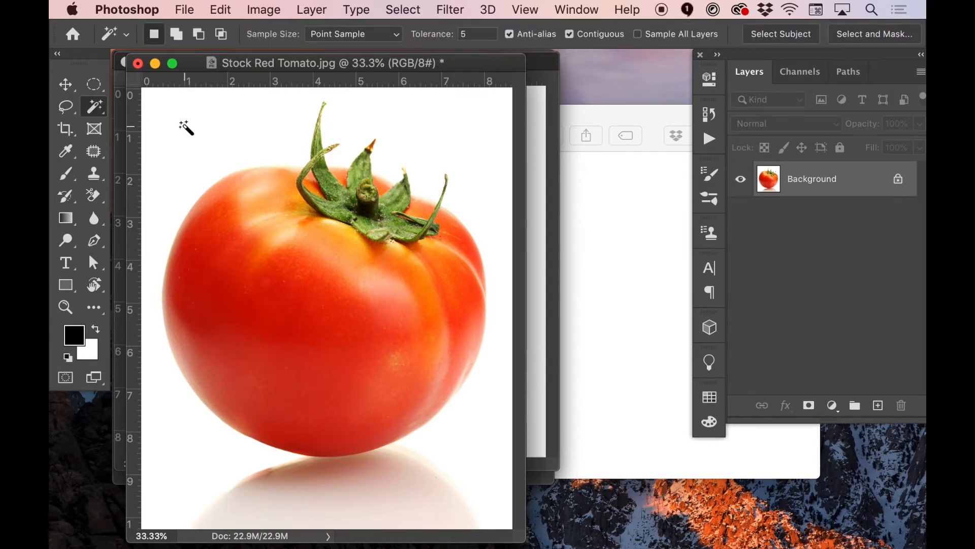
pyautogui.hotkey('shift', 'w')
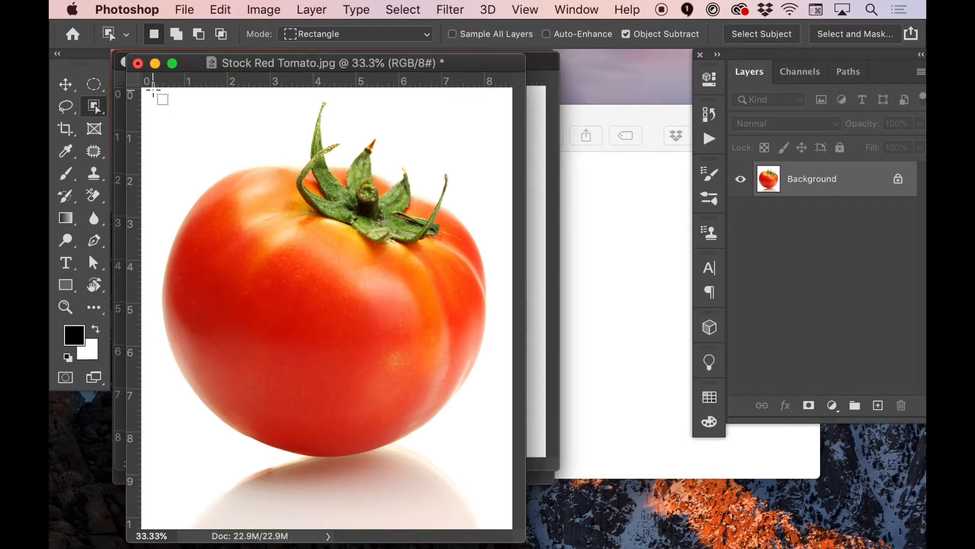
pyautogui.moveTo(150, 93); pyautogui.dragTo(500, 465)
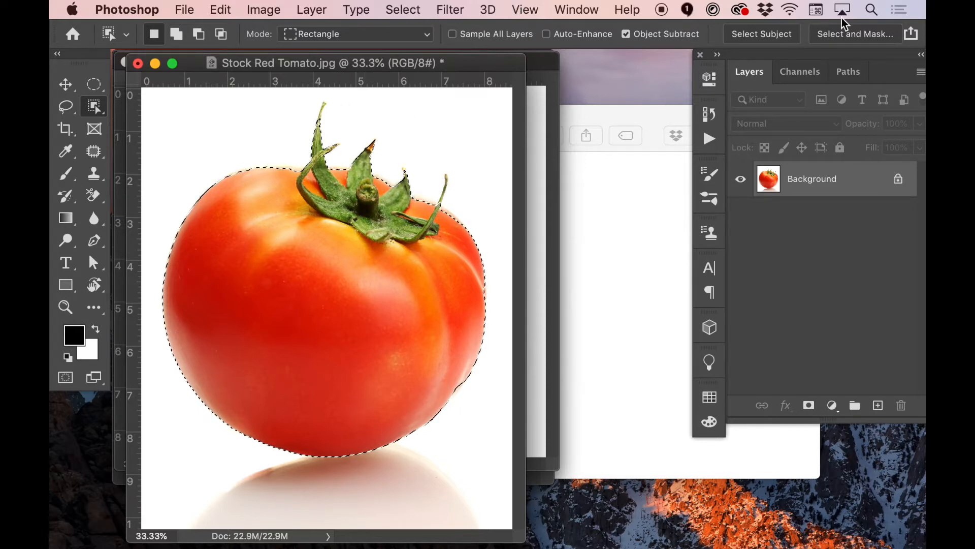
# Refine the tomato selection in Select and Mask with Smart Radius enabled and a low edge-detection radius, and apply it
pyautogui.click(845, 33)
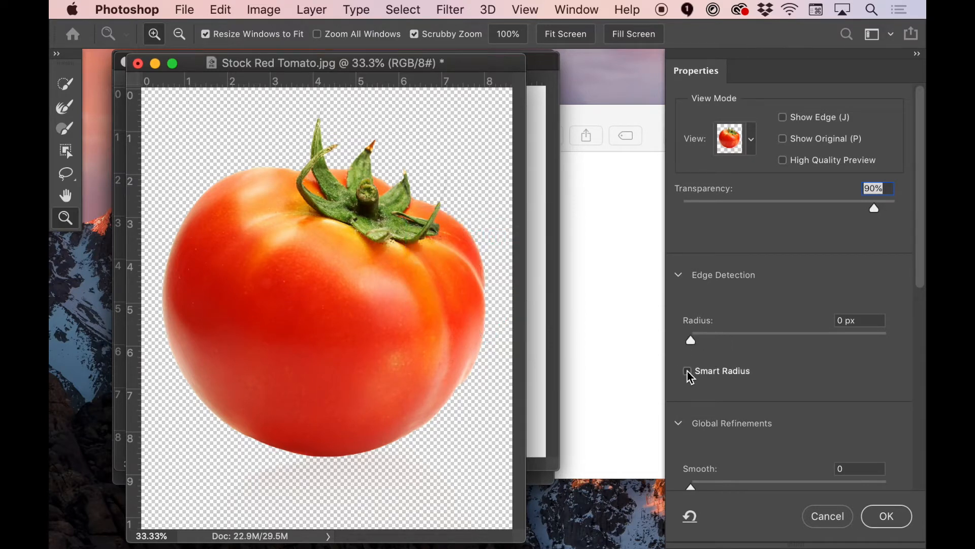
pyautogui.moveTo(693, 341); pyautogui.dragTo(790, 341)
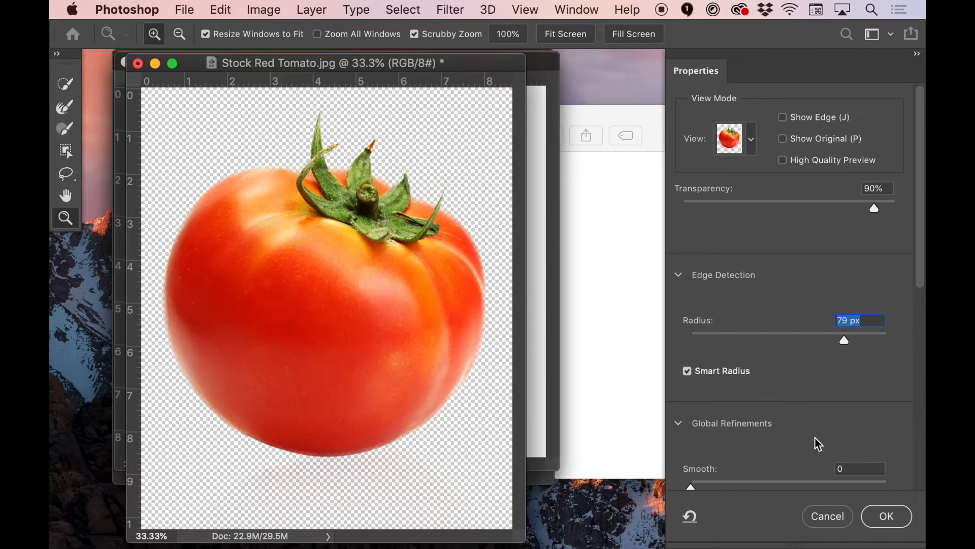
pyautogui.scroll(-10, 818, 442)
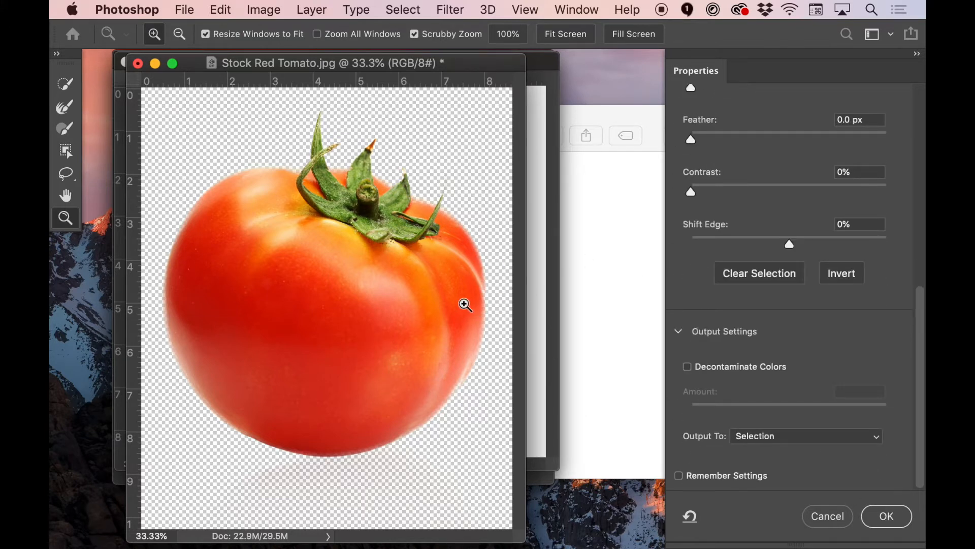
pyautogui.scroll(10, 788, 271)
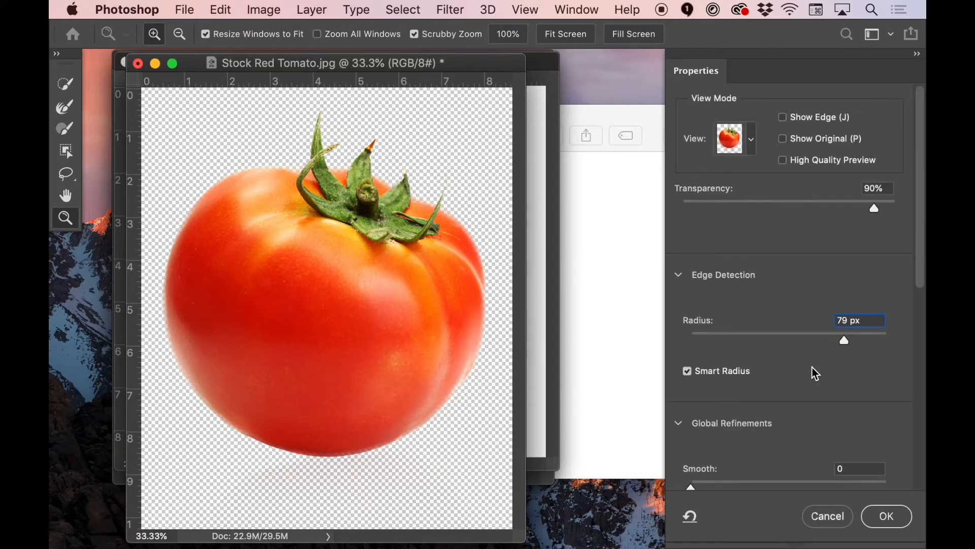
pyautogui.click(803, 336)
pyautogui.moveTo(840, 338); pyautogui.dragTo(764, 339)
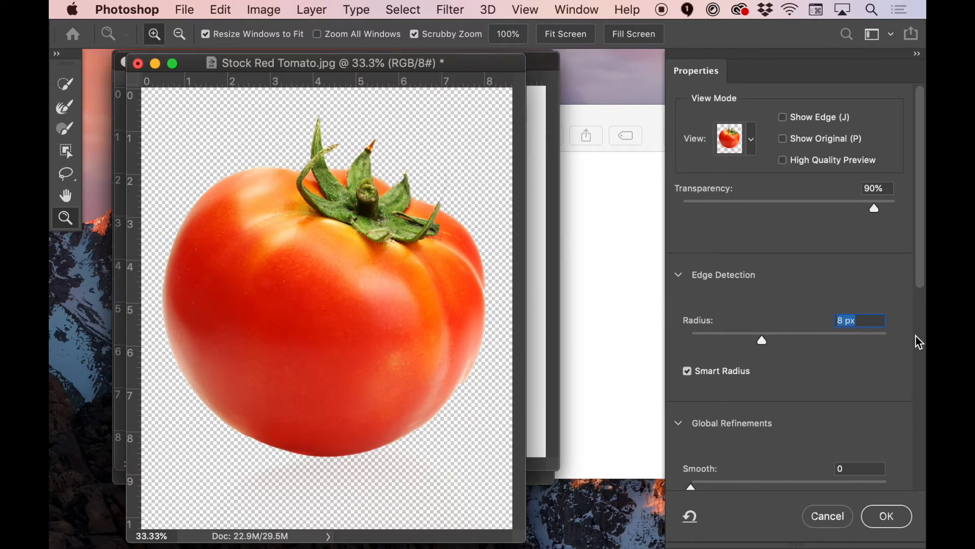
pyautogui.moveTo(764, 342); pyautogui.dragTo(804, 339)
pyautogui.click(888, 517)
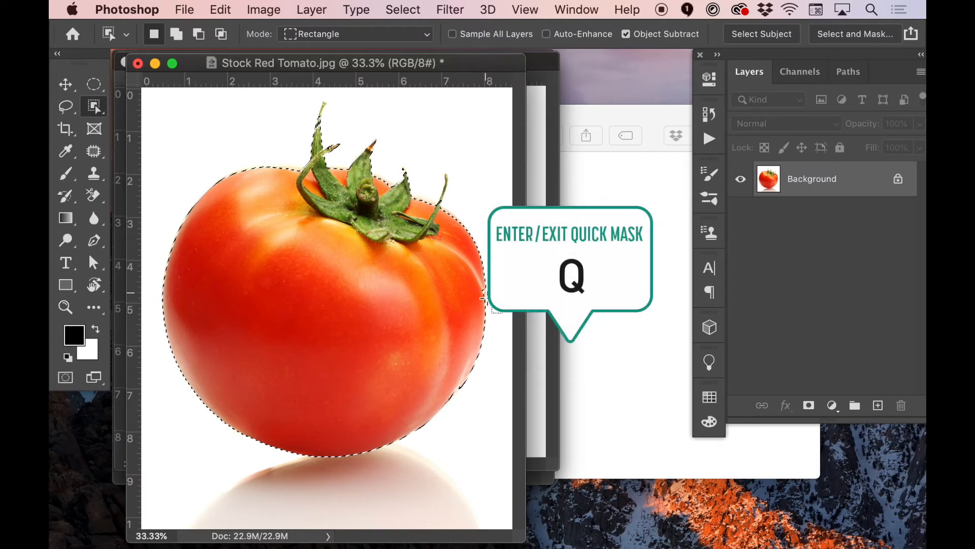
# Clean up the selection along the tomato's lower-right edge in Quick Mask by painting white with a 70 px round brush
pyautogui.press('q')
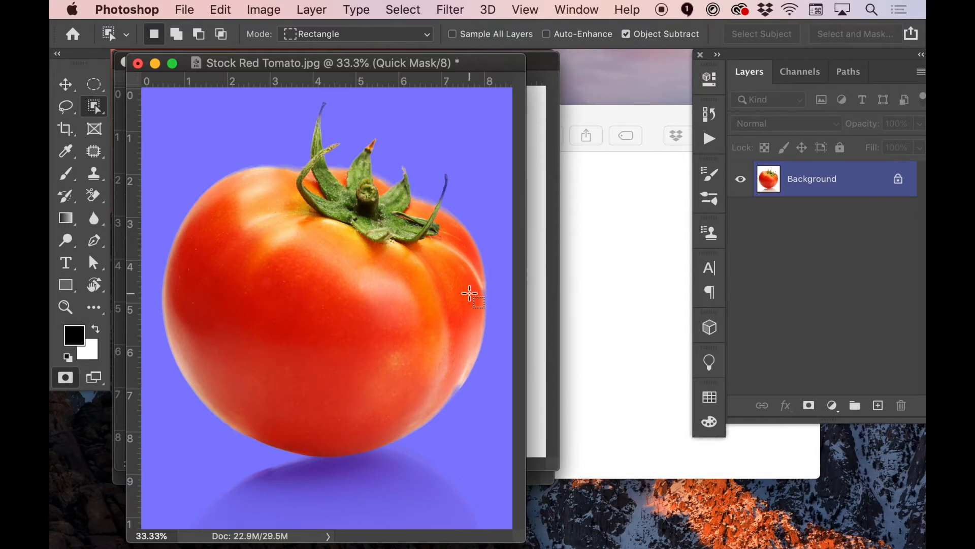
pyautogui.press('b')
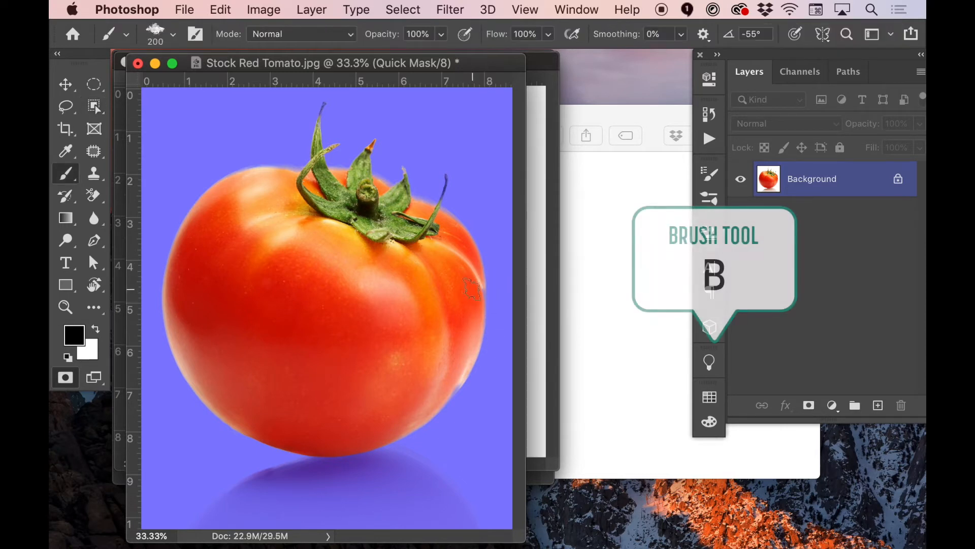
pyautogui.rightClick(447, 295)
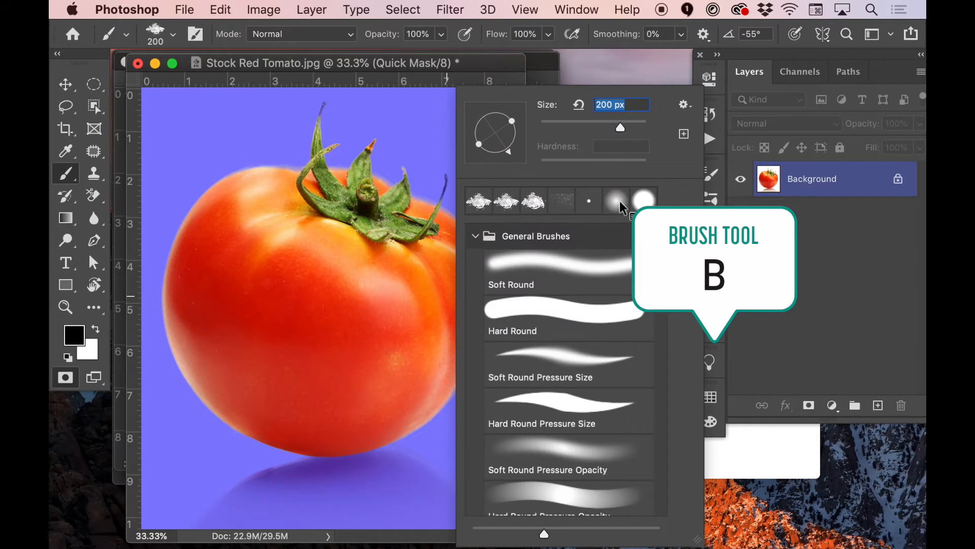
pyautogui.click(645, 204)
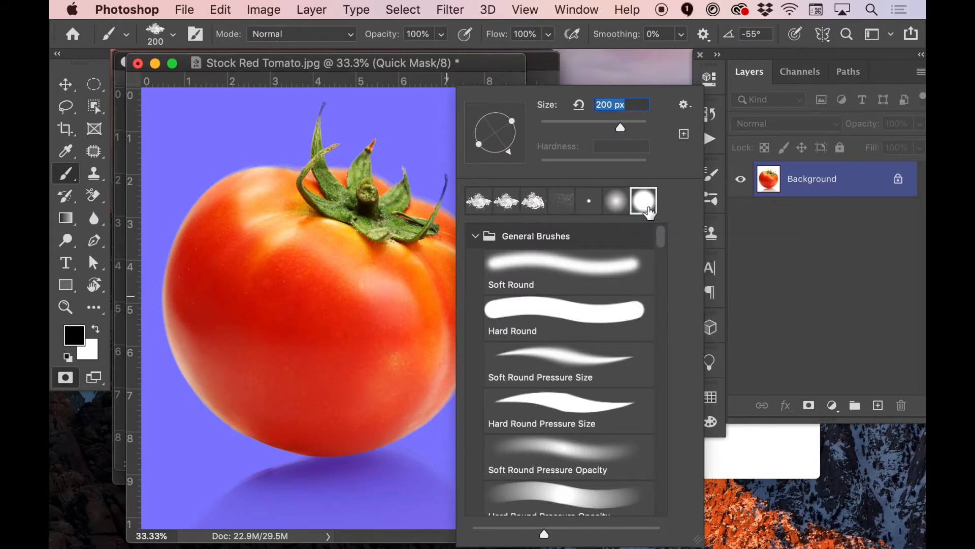
pyautogui.click(413, 311)
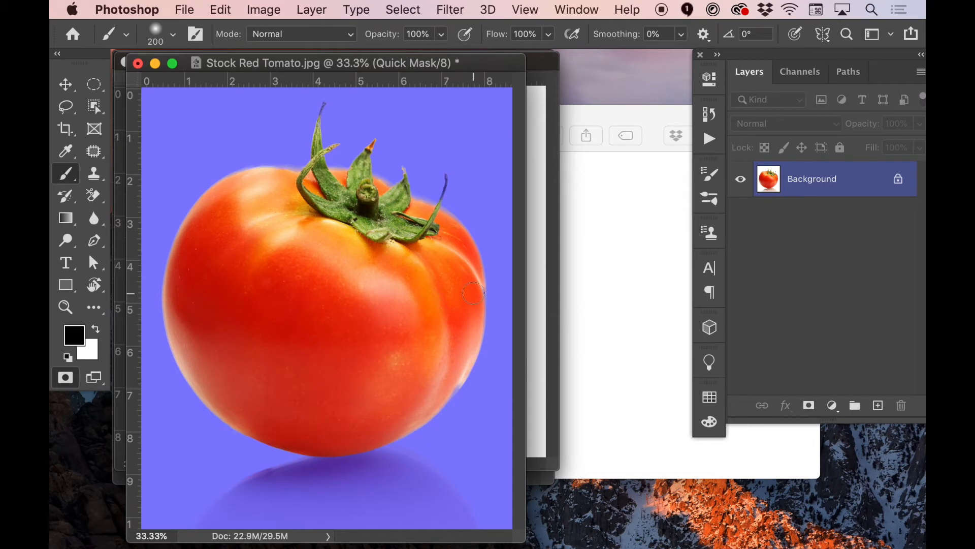
pyautogui.press('x')
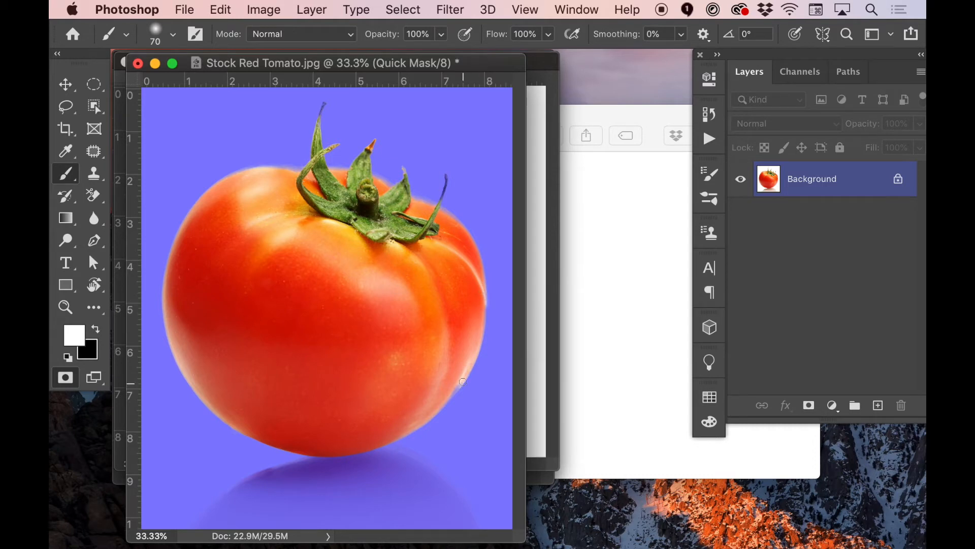
pyautogui.moveTo(443, 399); pyautogui.dragTo(441, 401)
pyautogui.press('q')
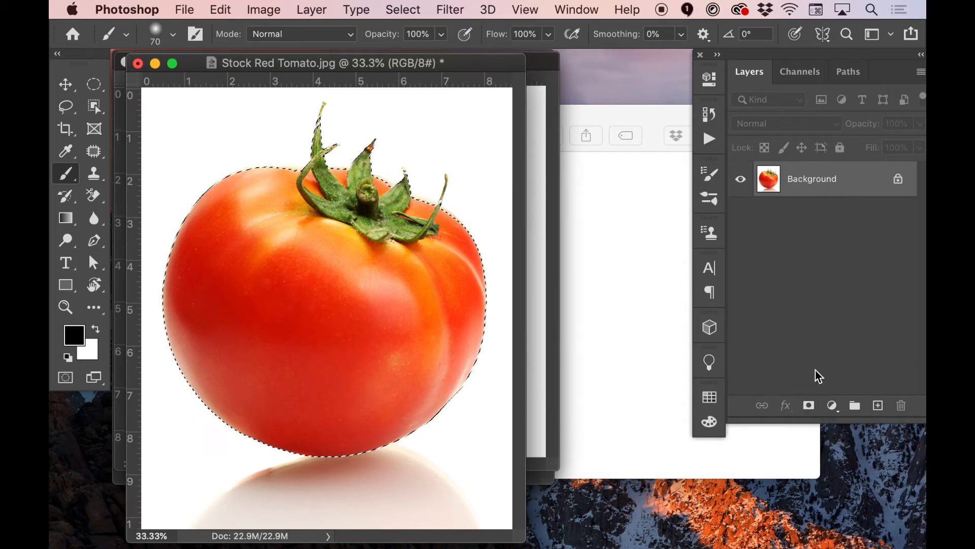
# Mask out the tomato's background with the selection and convert the masked layer to a Smart Object
pyautogui.click(810, 407)
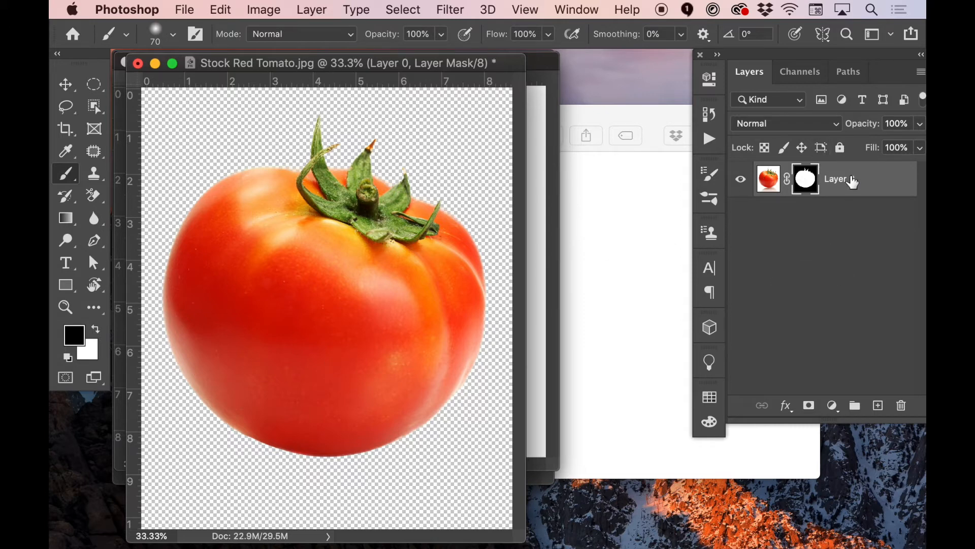
pyautogui.rightClick(850, 178)
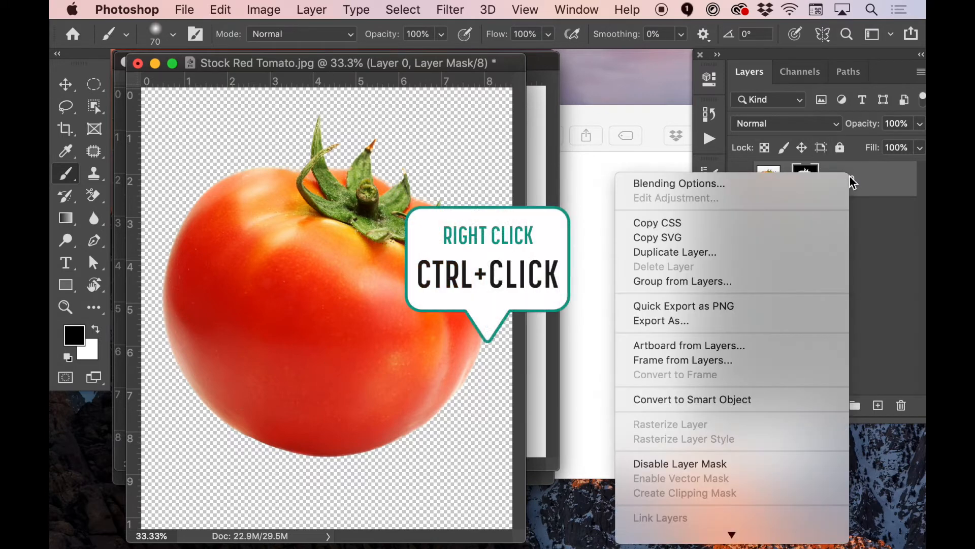
pyautogui.click(696, 403)
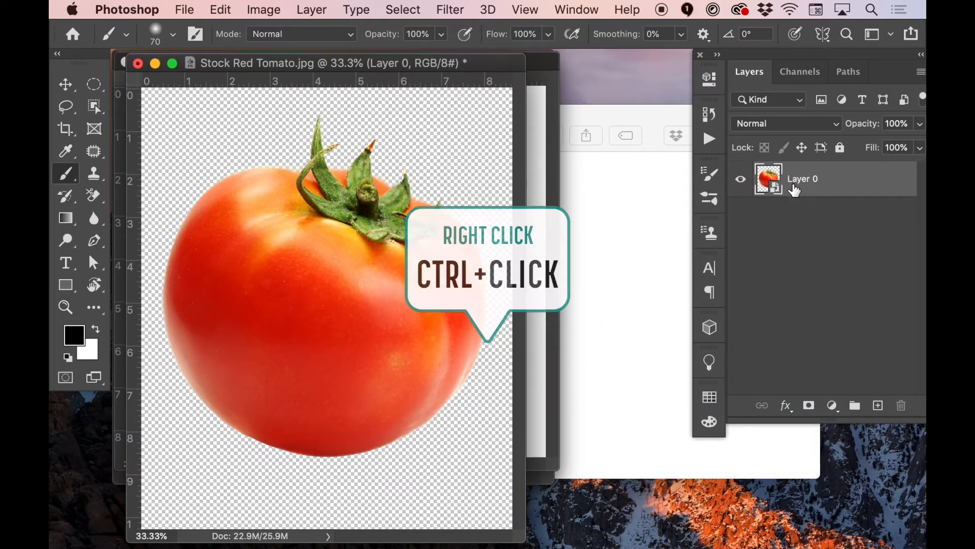
# Arrange the tomato and wooden bowl document windows so both images are accessible, and activate the Move tool
pyautogui.moveTo(416, 63)
pyautogui.mouseDown()
pyautogui.moveTo(375, 75)
pyautogui.moveTo(490, 139)
pyautogui.moveTo(617, 117)
pyautogui.mouseUp()
pyautogui.moveTo(472, 61); pyautogui.dragTo(413, 100)
pyautogui.click(510, 64)
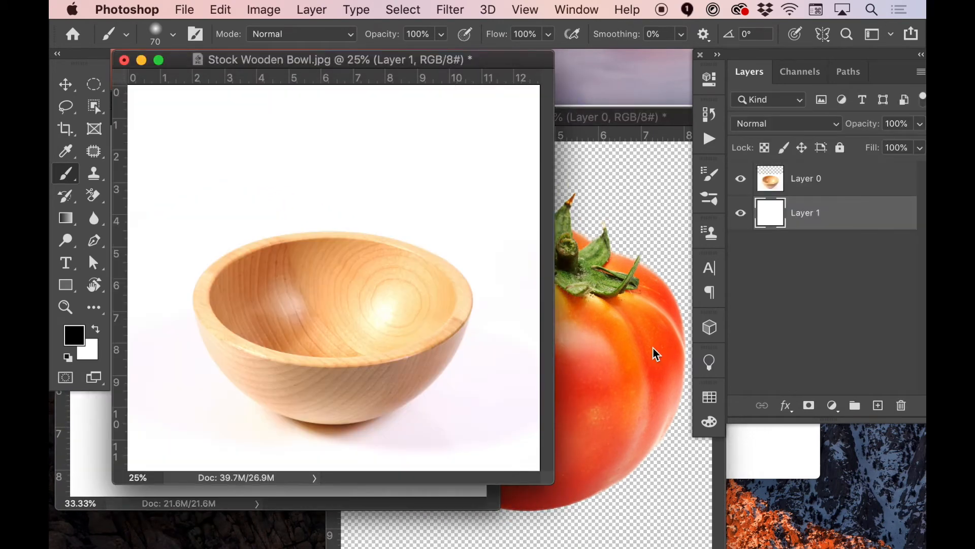
pyautogui.press('v')
pyautogui.click(637, 343)
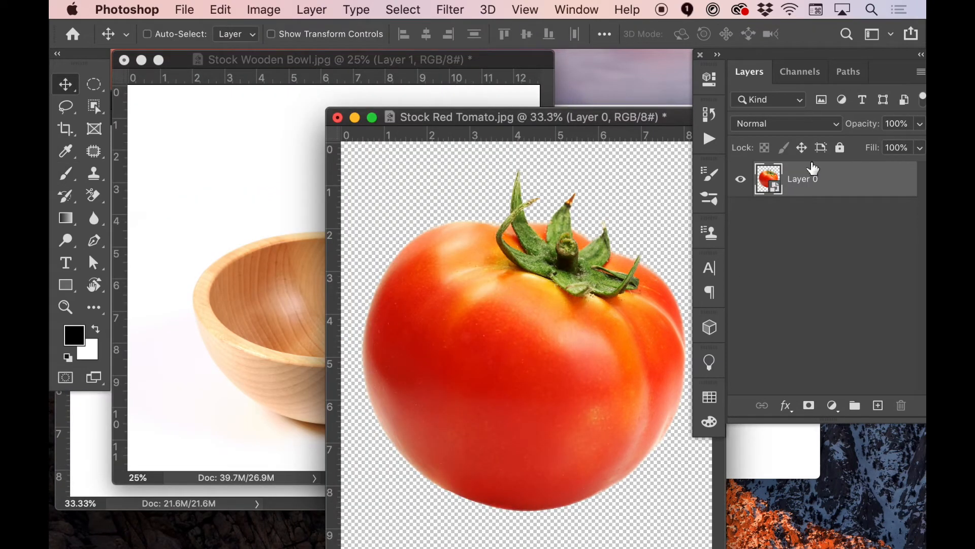
# Convert Layer 0, the bowl layer in the wooden bowl document, to a Smart Object
pyautogui.click(295, 134)
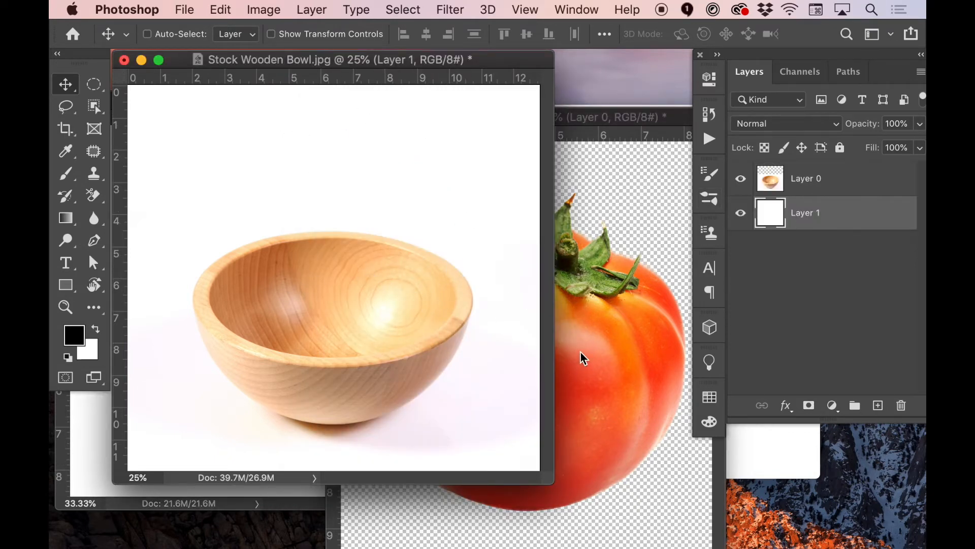
pyautogui.click(803, 186)
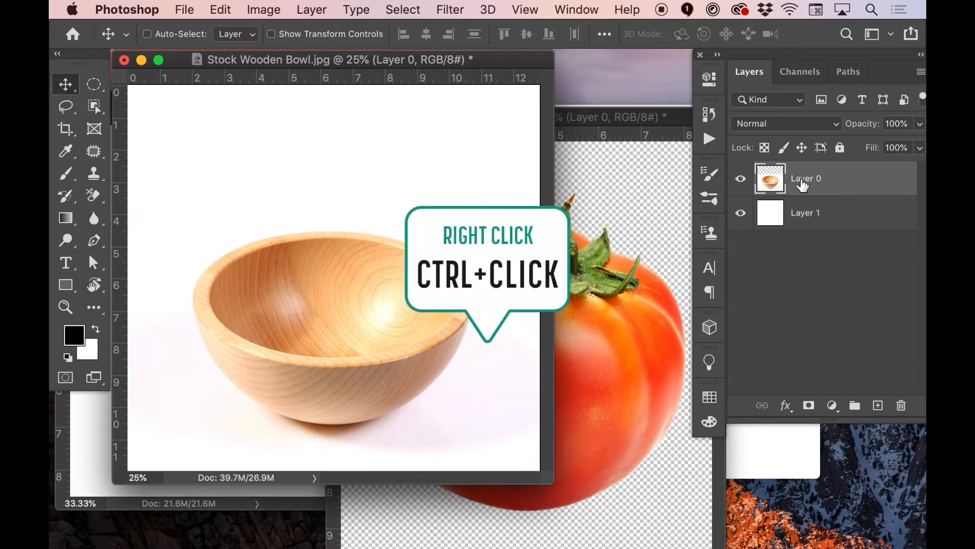
pyautogui.rightClick(796, 181)
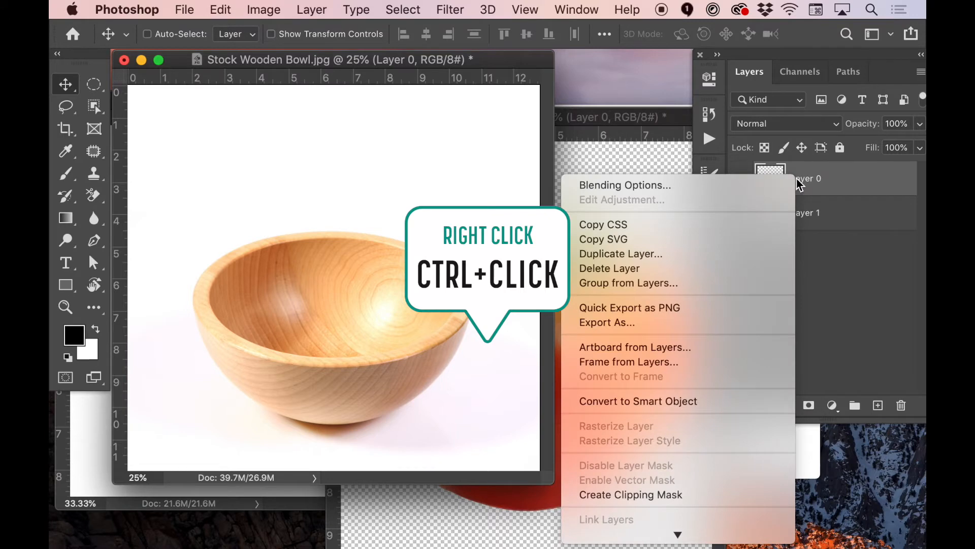
pyautogui.click(658, 402)
# Convert the wooden bowl document to CMYK Color without merging its layers, keeping the bowl as a Smart Object
pyautogui.click(264, 10)
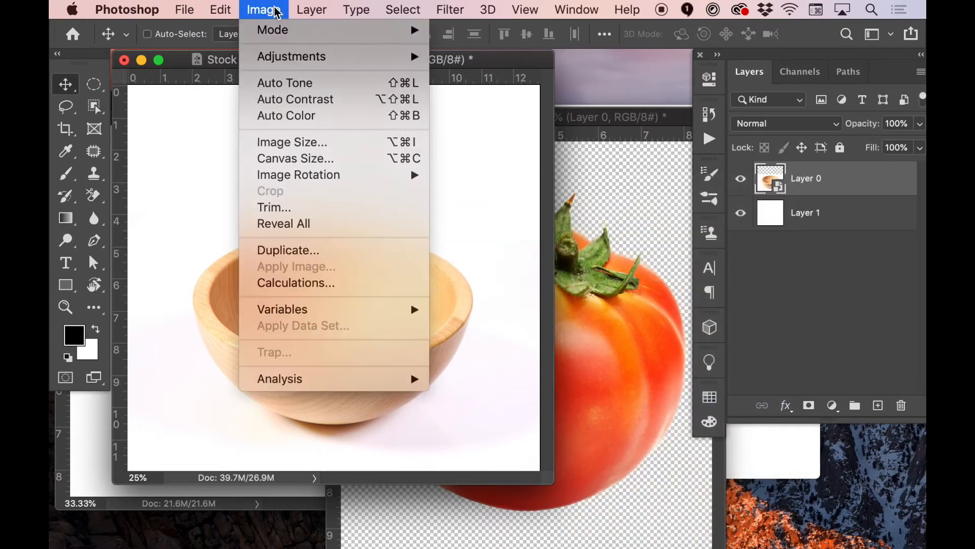
pyautogui.moveTo(273, 30)
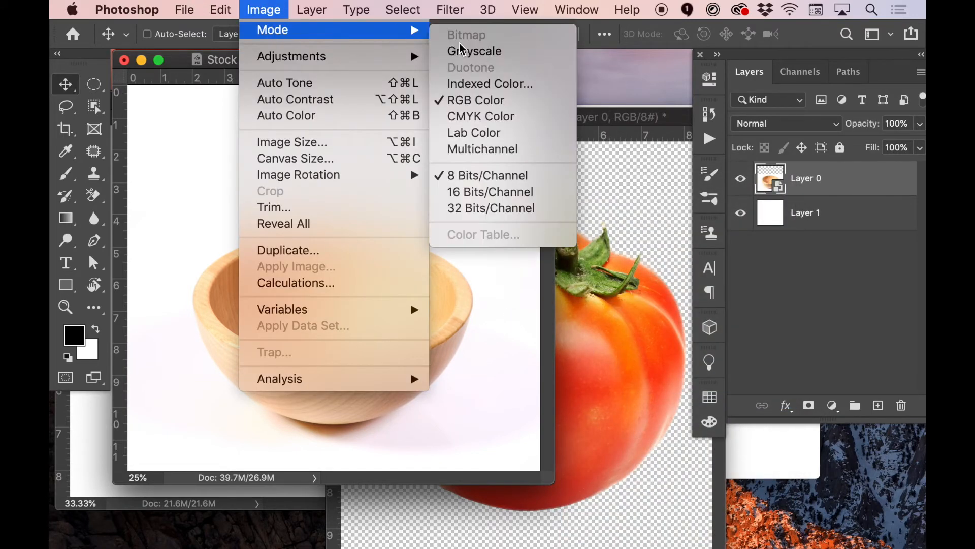
pyautogui.click(494, 123)
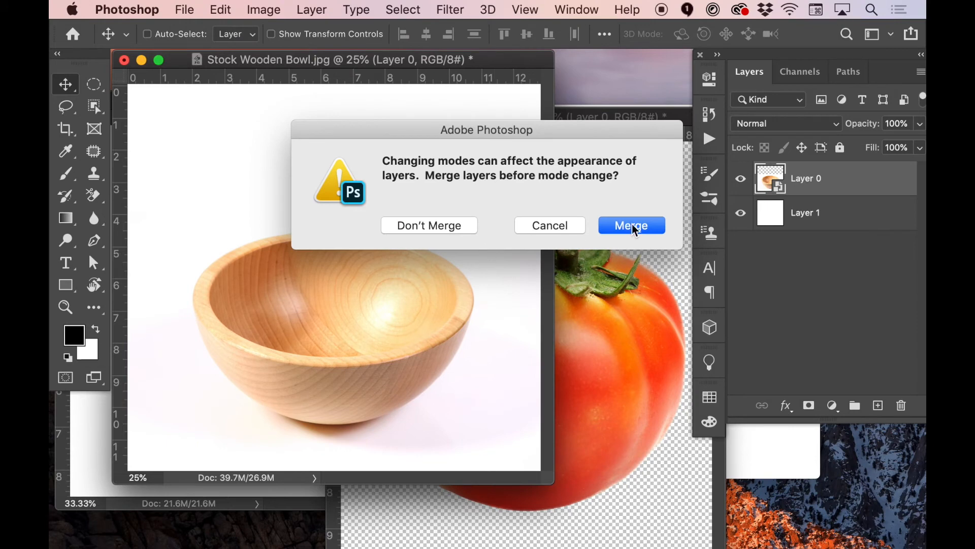
pyautogui.click(428, 228)
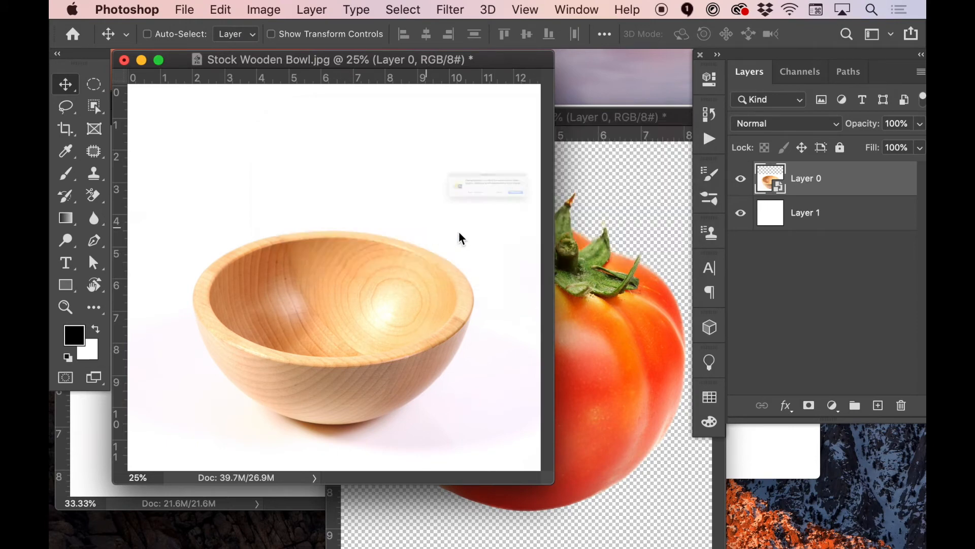
pyautogui.click(417, 224)
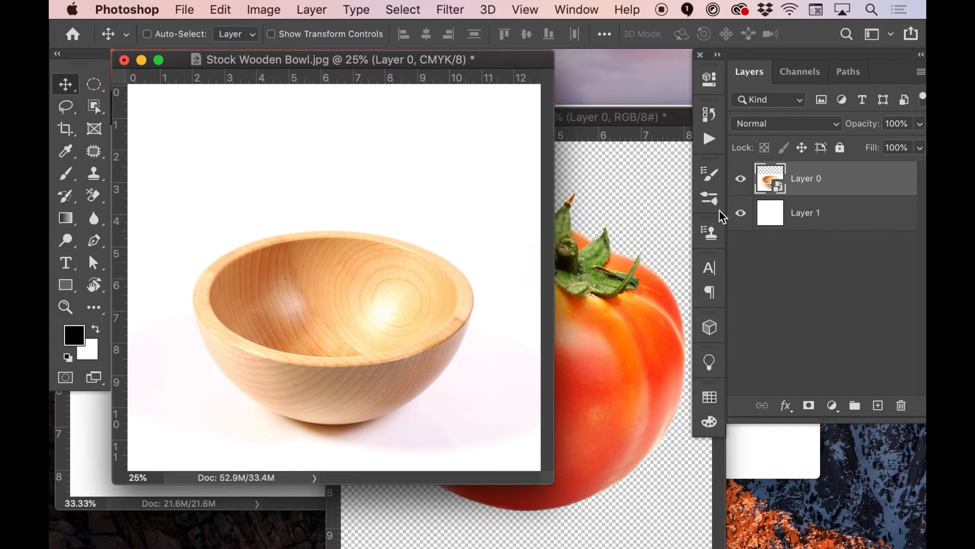
# Copy the cut-out tomato layer into the wooden bowl document and minimize the tomato document
pyautogui.click(584, 315)
pyautogui.moveTo(602, 394); pyautogui.dragTo(248, 269)
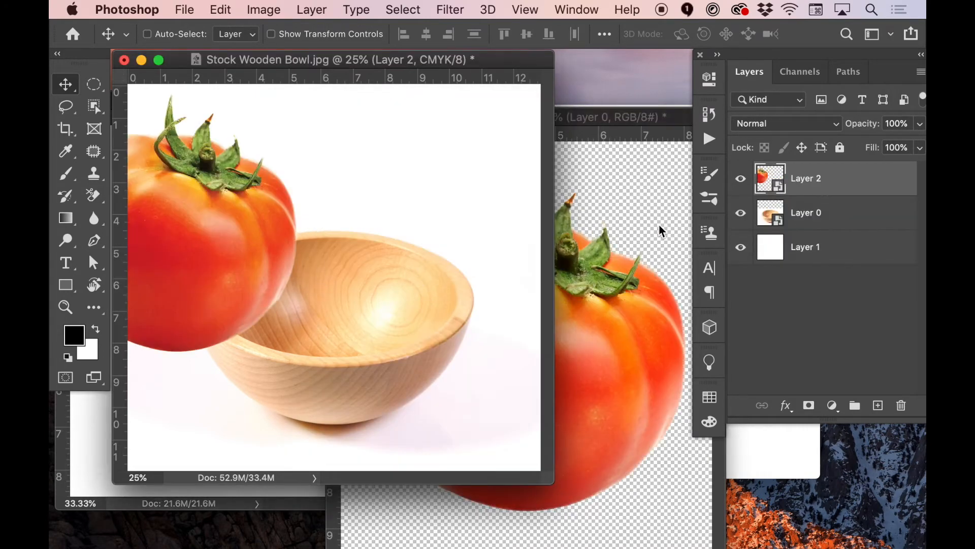
pyautogui.click(607, 220)
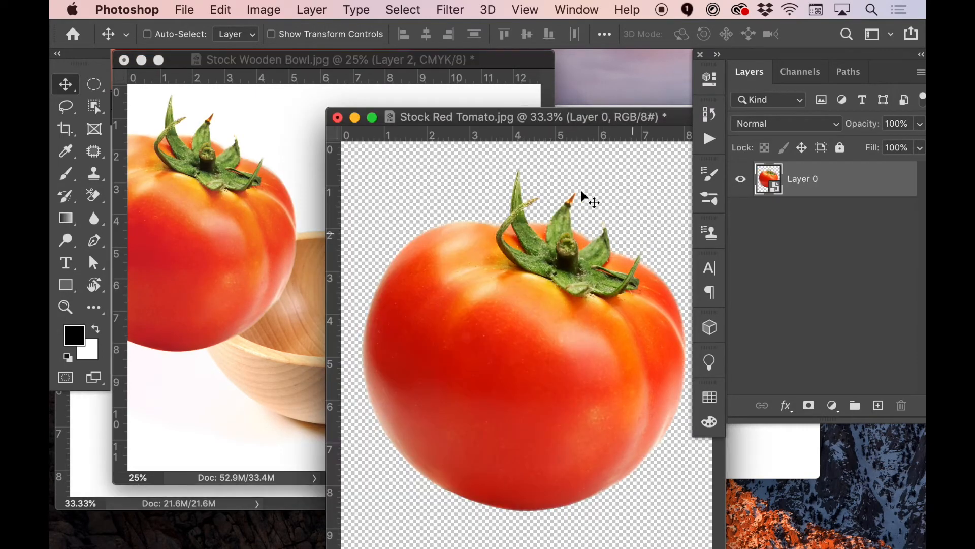
pyautogui.click(355, 118)
# Scale the tomato down with Free Transform and position it inside the left part of the wooden bowl
pyautogui.moveTo(184, 197); pyautogui.dragTo(307, 222)
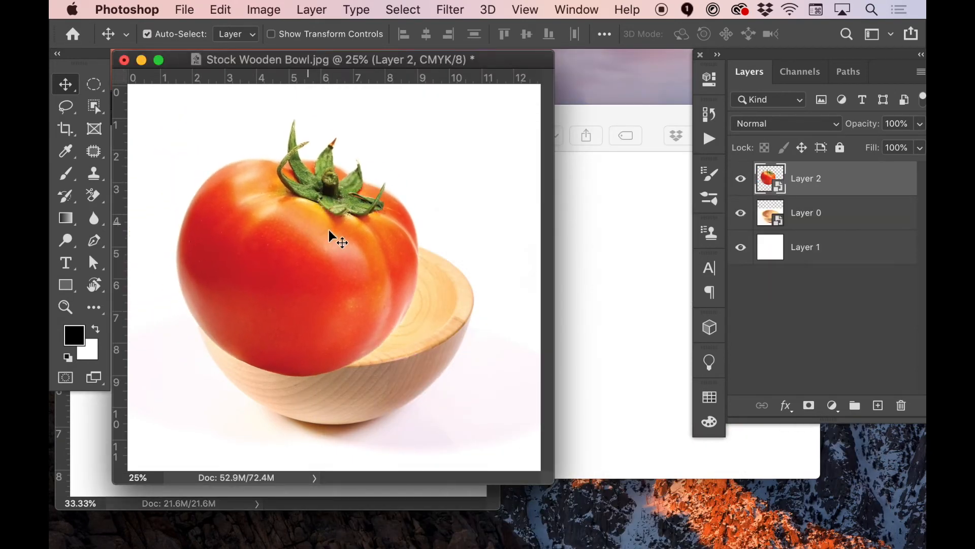
pyautogui.press('super+minus')
pyautogui.press('super+plus')
pyautogui.press('super+plus')
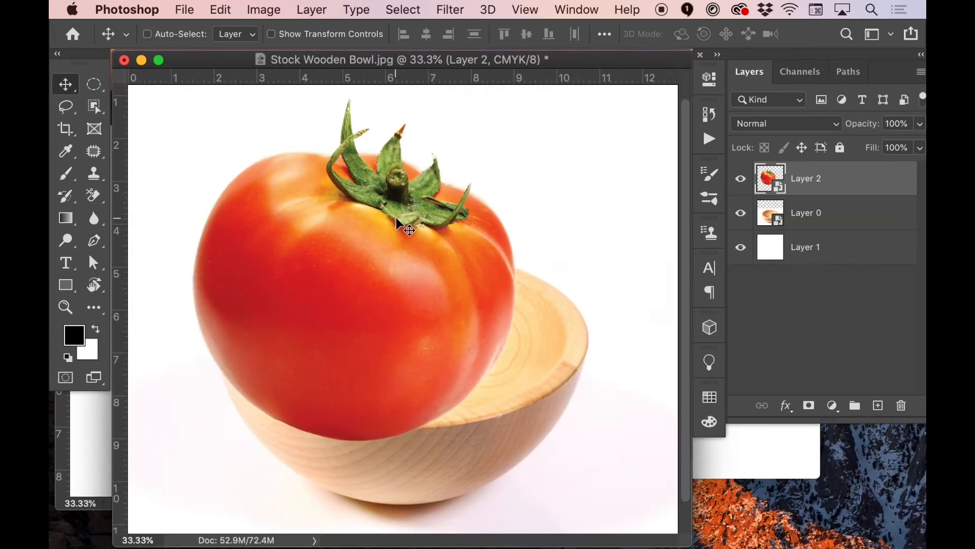
pyautogui.press('super+t')
pyautogui.moveTo(520, 97); pyautogui.dragTo(433, 228)
pyautogui.moveTo(277, 324); pyautogui.dragTo(322, 330)
pyautogui.moveTo(480, 193); pyautogui.dragTo(464, 207)
pyautogui.moveTo(398, 318); pyautogui.dragTo(401, 306)
pyautogui.press('Return')
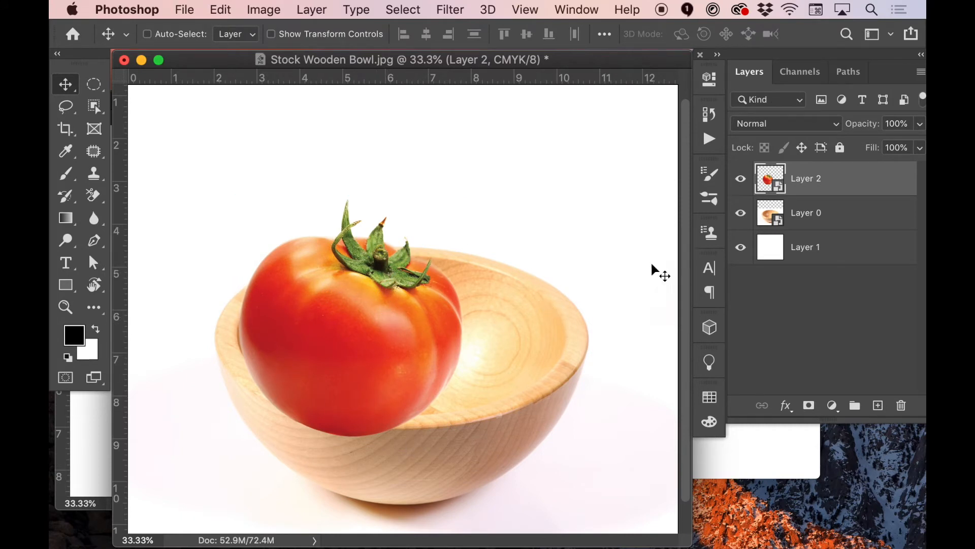
# Select the bowl's inner opening with an elliptical marquee while Layer 2 is hidden, and mask the redisplayed tomato layer to that selection
pyautogui.click(743, 183)
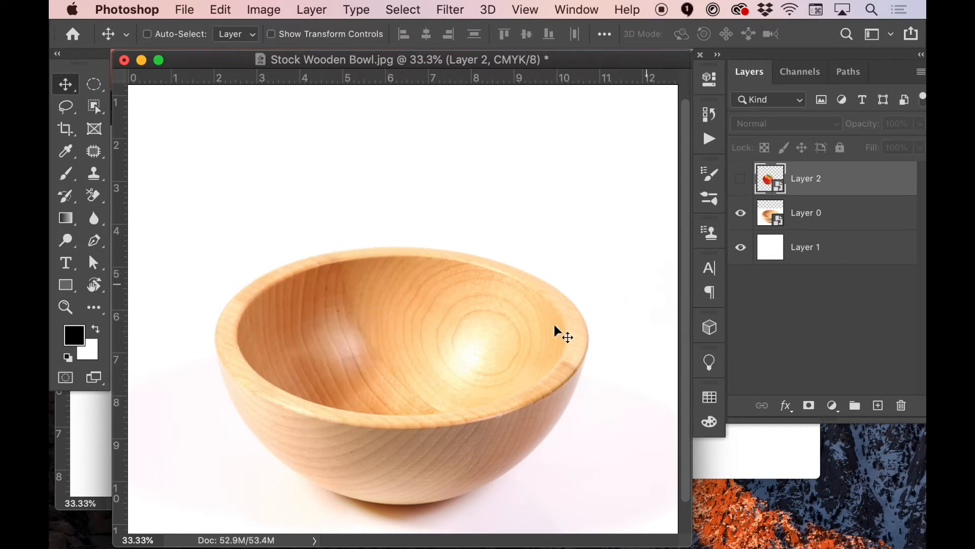
pyautogui.press('m')
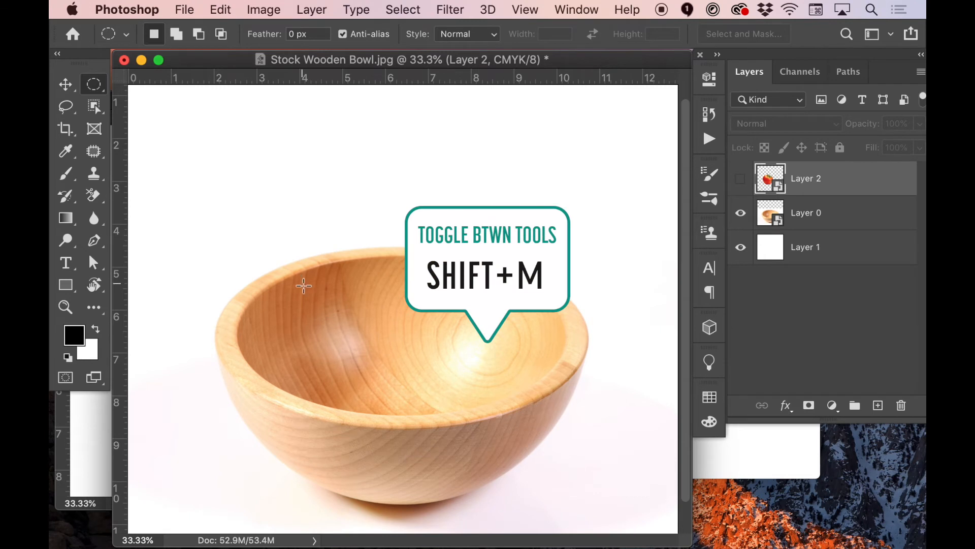
pyautogui.moveTo(262, 281); pyautogui.dragTo(568, 415)
pyautogui.press('space')
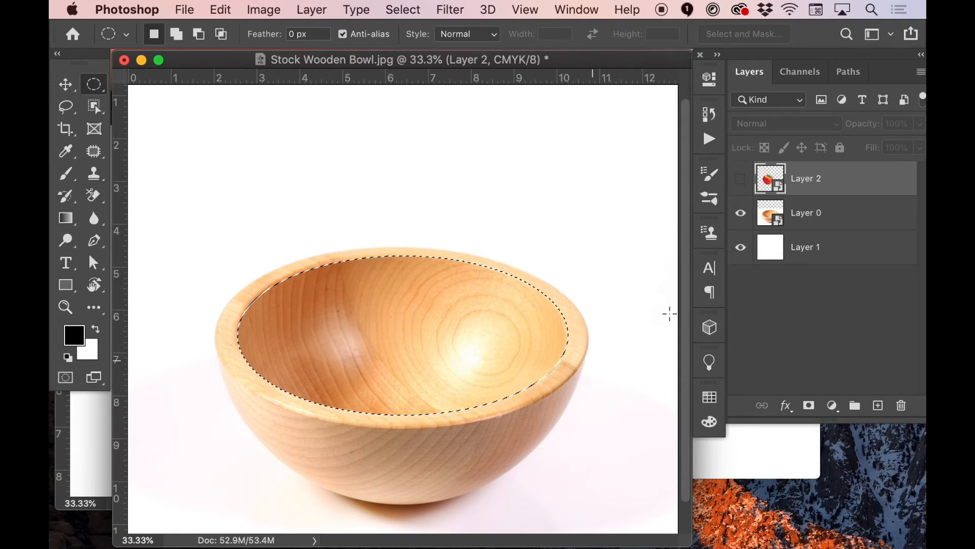
pyautogui.click(740, 178)
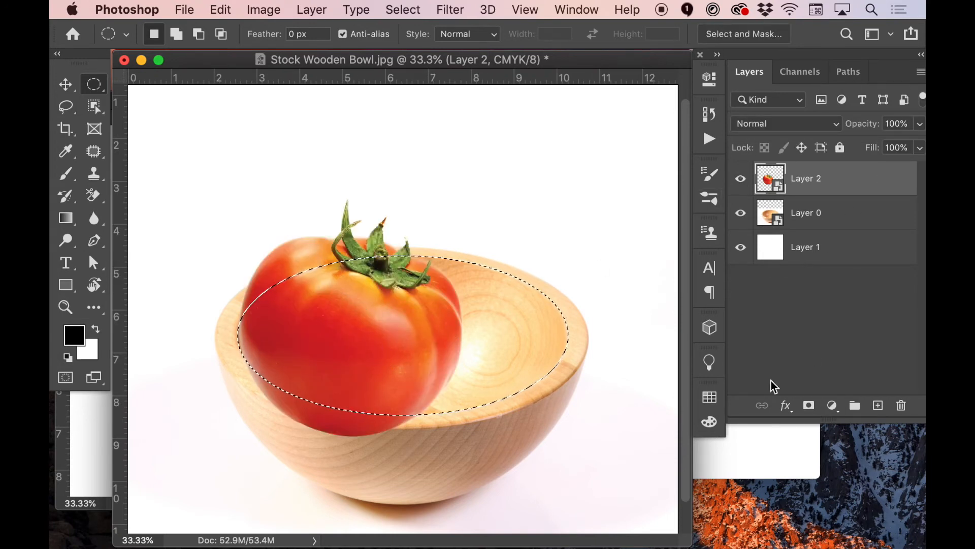
pyautogui.click(809, 405)
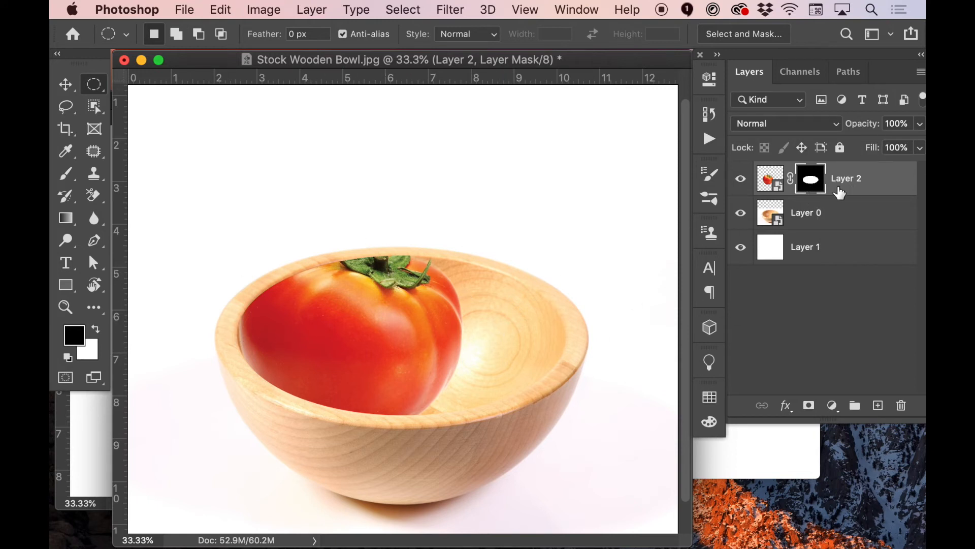
# Load the tomato mask as a selection, fill it with black on a new layer above, and hide that layer with nothing left selected
pyautogui.keyDown('super'); pyautogui.click(811, 186); pyautogui.keyUp('super')
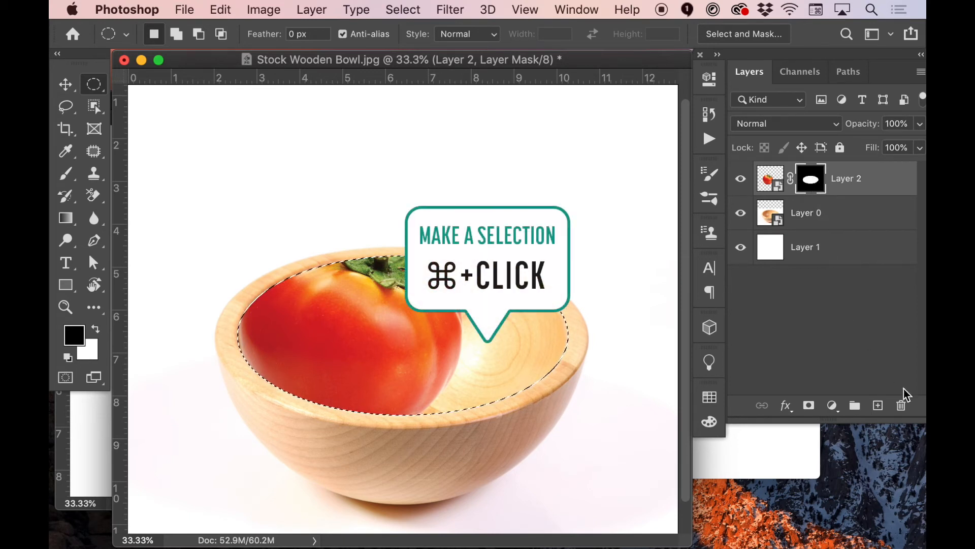
pyautogui.click(878, 405)
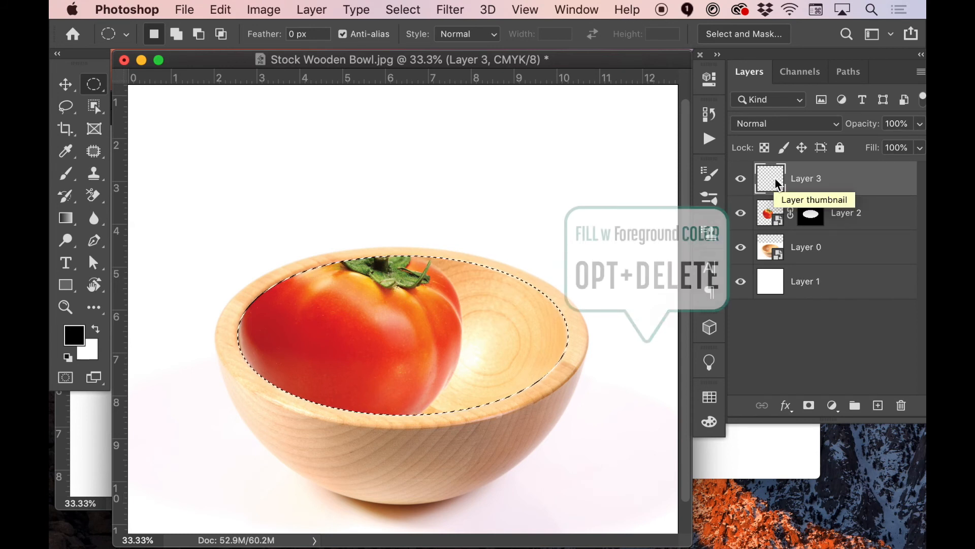
pyautogui.hotkey('alt', 'BackSpace')
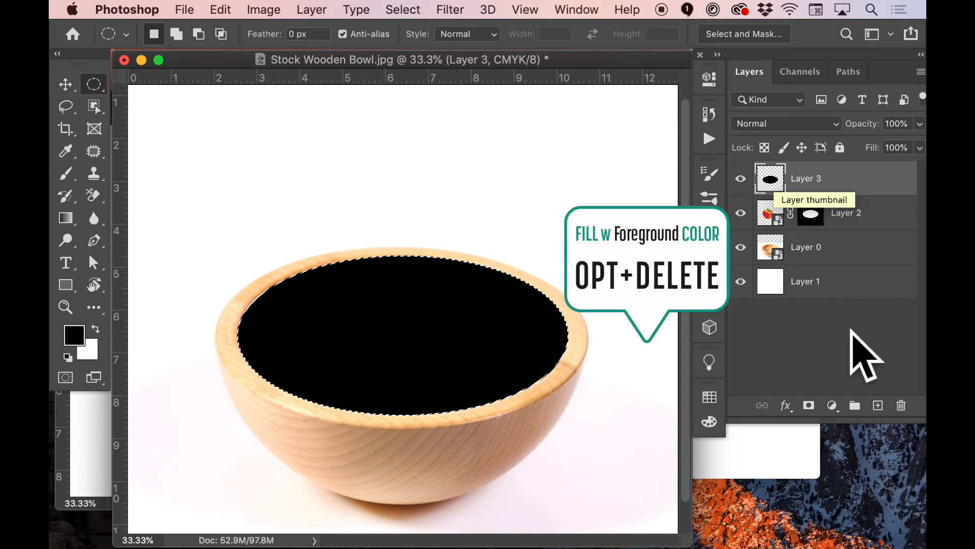
pyautogui.click(741, 179)
pyautogui.press('super+d')
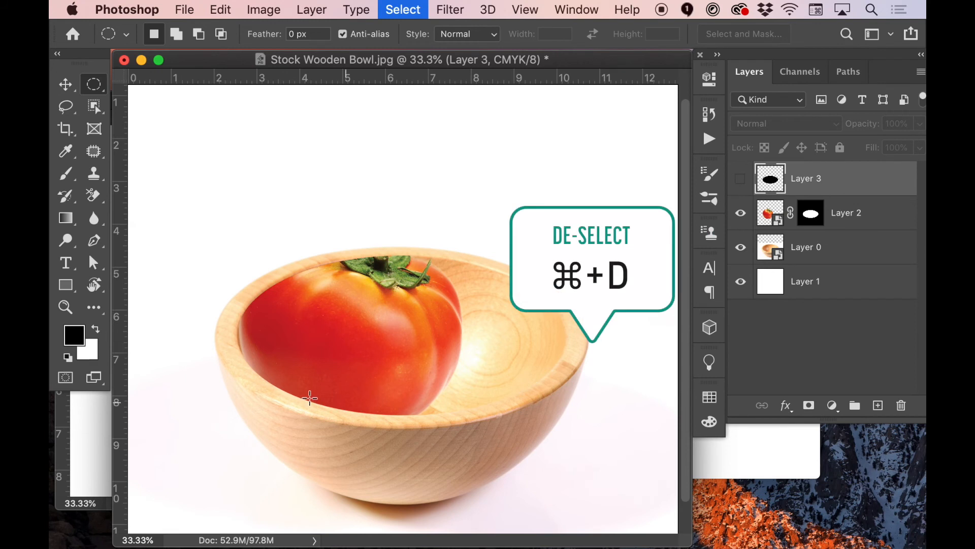
# Paint white on Layer 2's mask with a 400 px brush to reveal the tomato's upper part and stem above the bowl's back rim
pyautogui.click(814, 217)
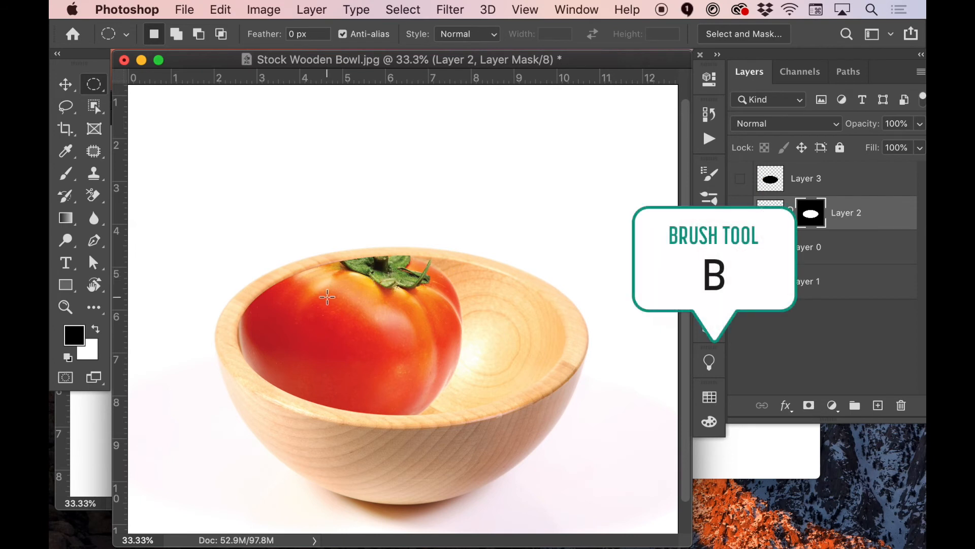
pyautogui.press('b')
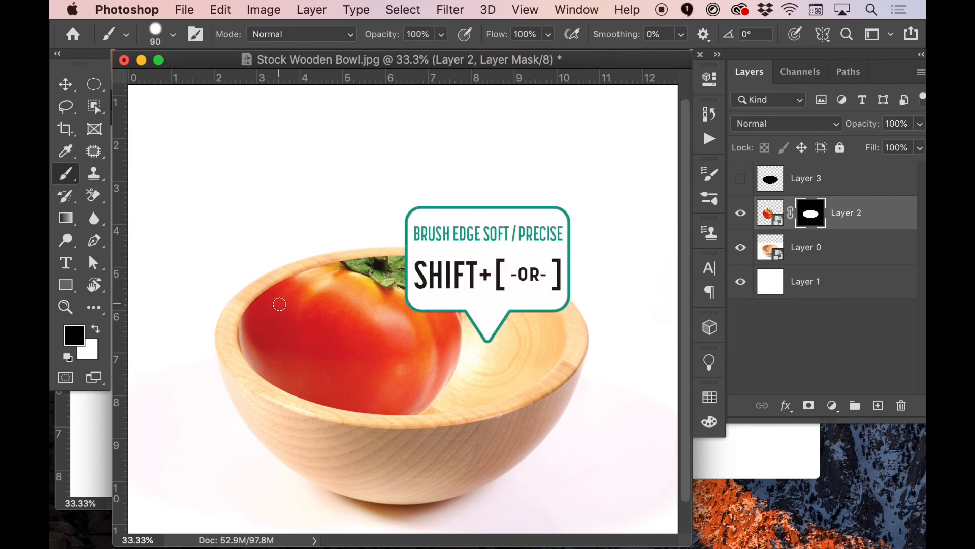
pyautogui.press(']')
pyautogui.press(']')
pyautogui.press(']')
pyautogui.press(']')
pyautogui.press(']')
pyautogui.press(']')
pyautogui.press(']')
pyautogui.press(']')
pyautogui.press('x')
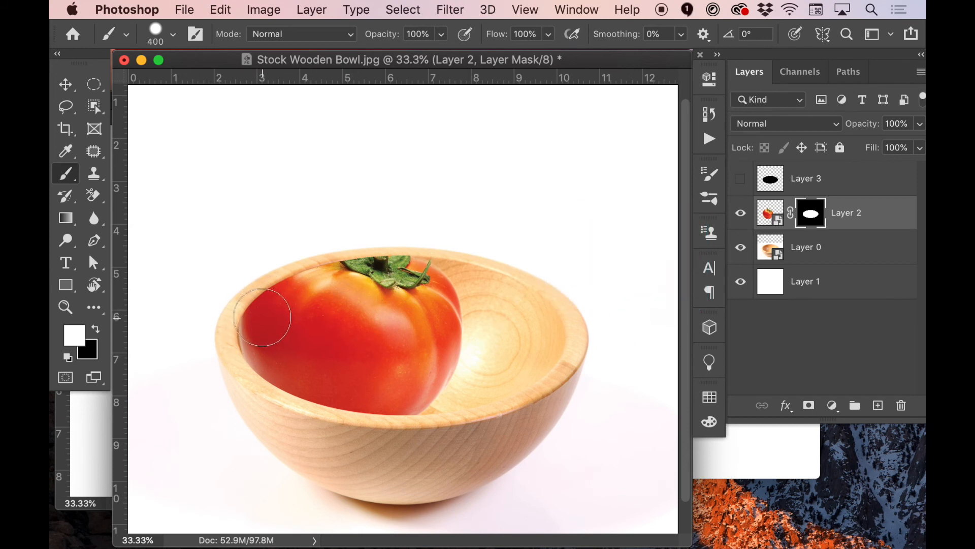
pyautogui.moveTo(263, 317)
pyautogui.mouseDown()
pyautogui.moveTo(271, 239)
pyautogui.moveTo(355, 245)
pyautogui.moveTo(348, 207)
pyautogui.moveTo(381, 231)
pyautogui.moveTo(437, 244)
pyautogui.moveTo(488, 280)
pyautogui.mouseUp()
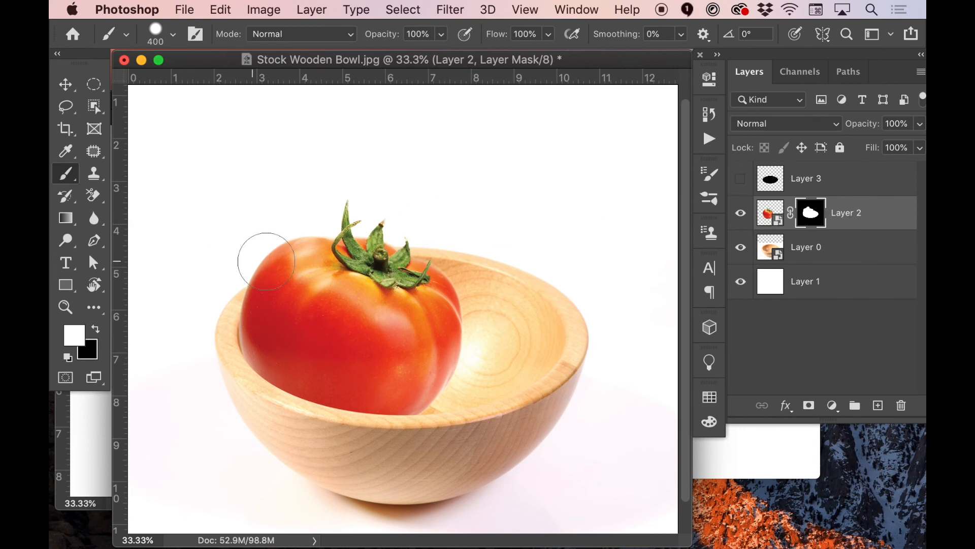
# Try painting black on Layer 2's mask over the tomato's upper-left edge, and undo the stroke
pyautogui.press('x')
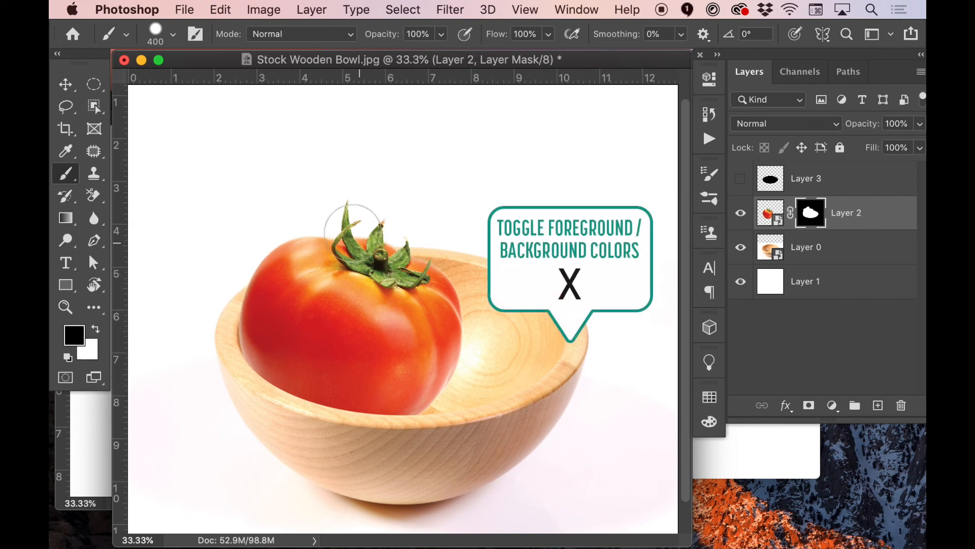
pyautogui.moveTo(257, 246); pyautogui.dragTo(304, 287)
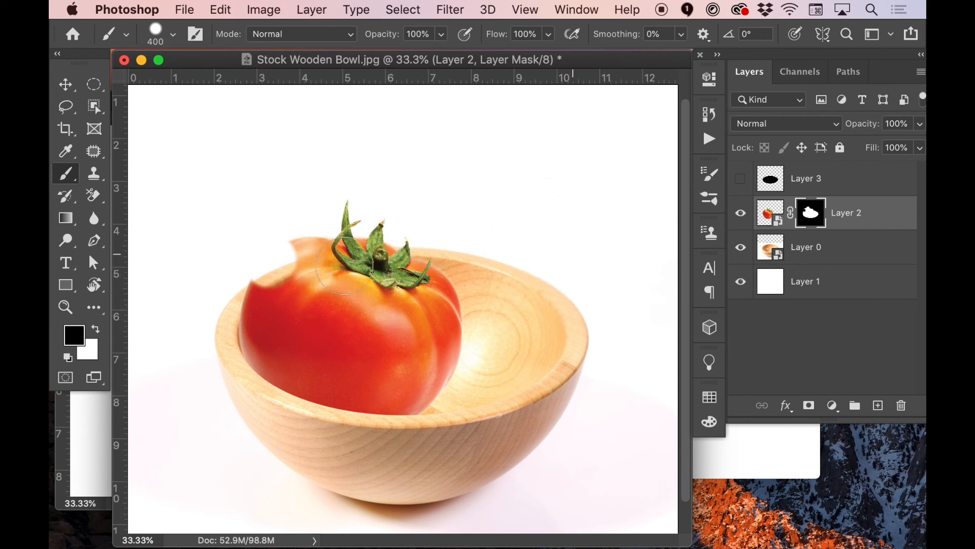
pyautogui.press('super+z')
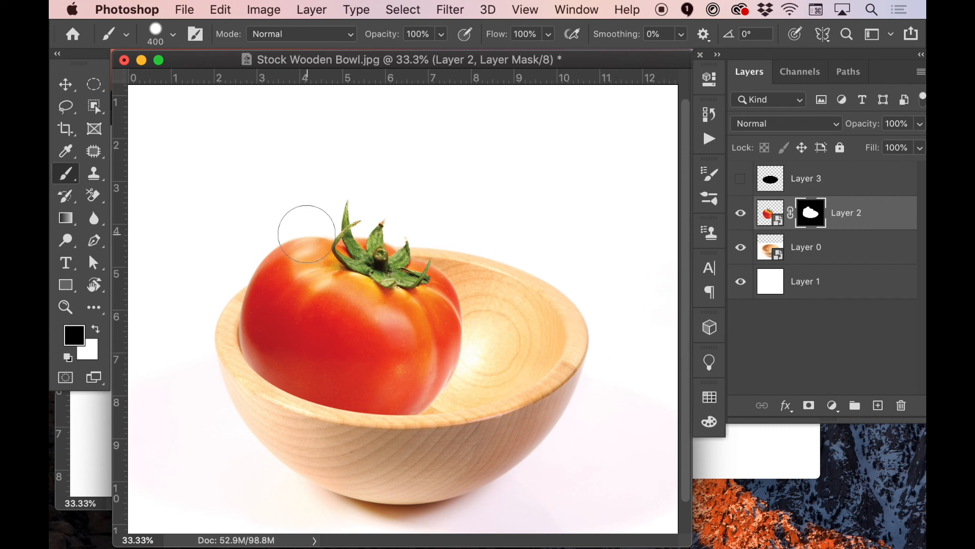
# Disable Layer 2's mask to compare the tomato without it, and re-enable the mask
pyautogui.keyDown('shift'); pyautogui.click(813, 218); pyautogui.keyUp('shift')
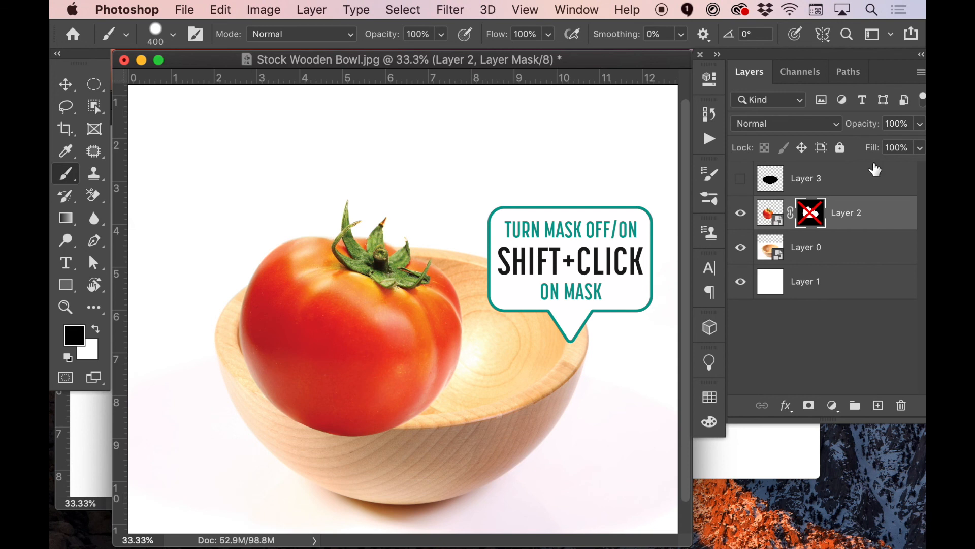
pyautogui.keyDown('shift'); pyautogui.click(811, 214); pyautogui.keyUp('shift')
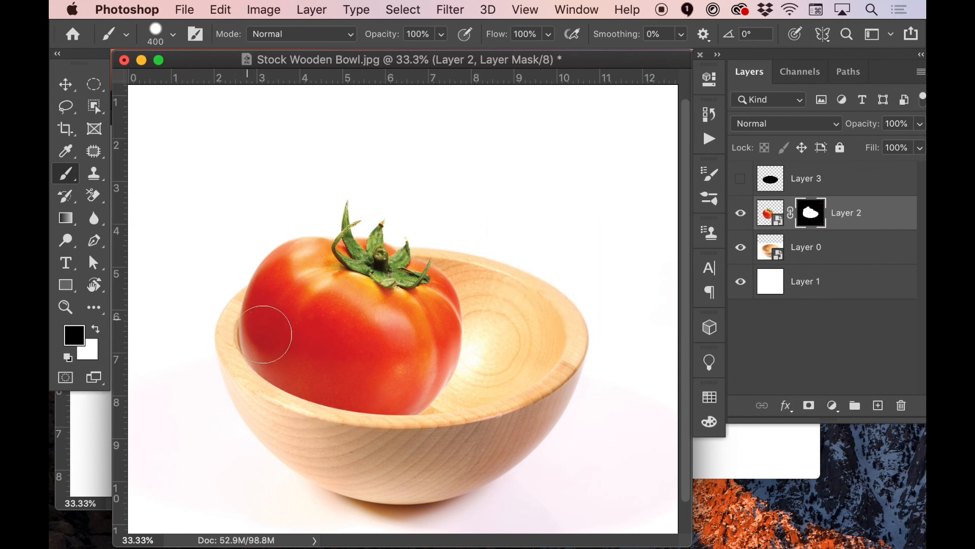